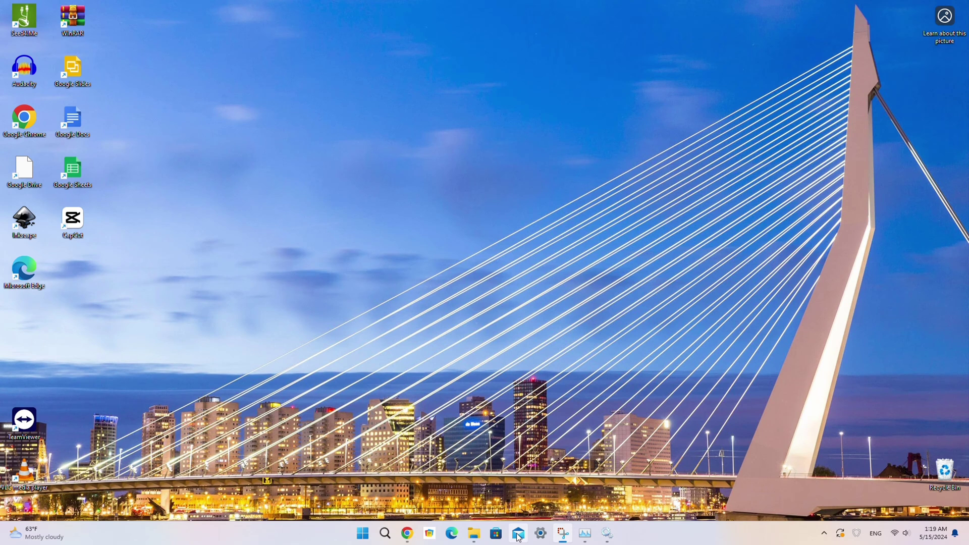
# Step: Find Control Panel with 'contr' and open the Network Connections adapter list via Network and Sharing Center
pyautogui.click(364, 534)
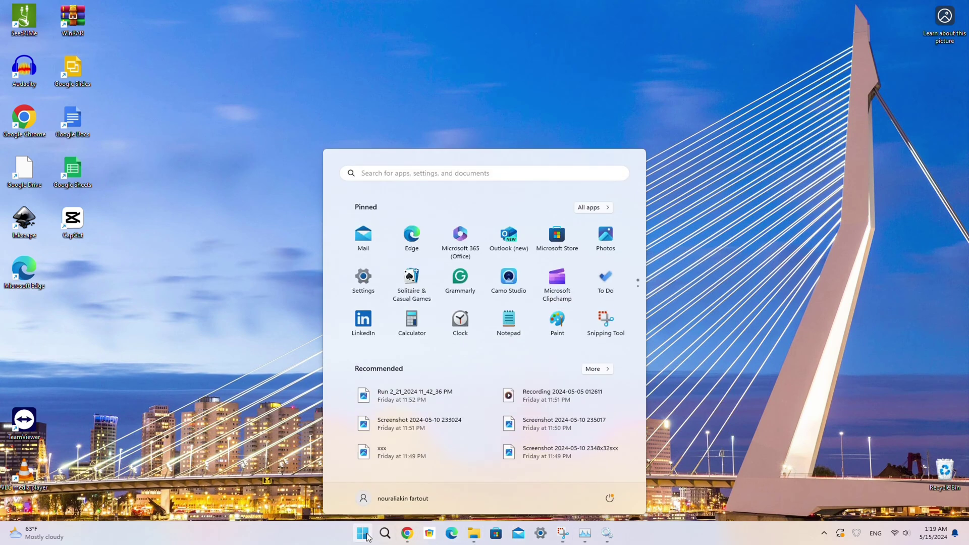
pyautogui.write('contr')
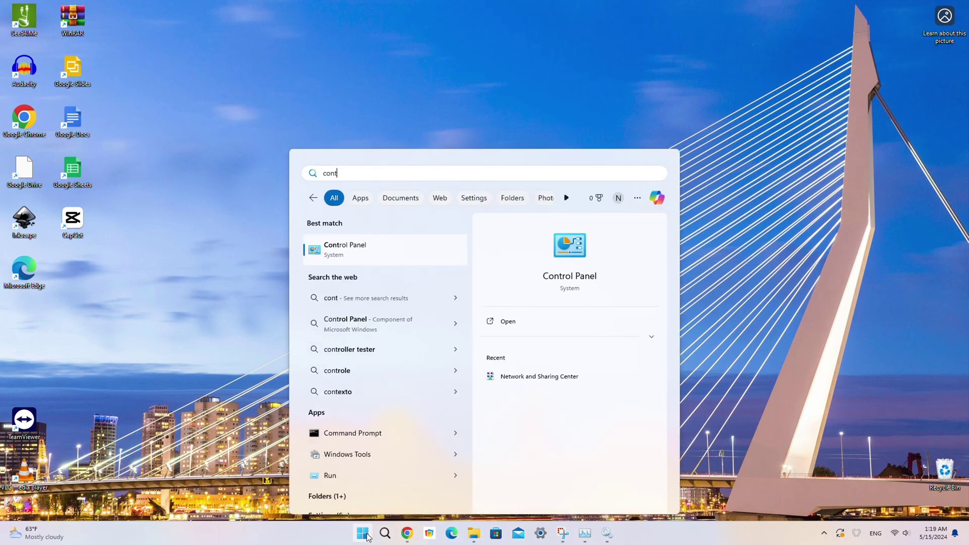
pyautogui.click(376, 250)
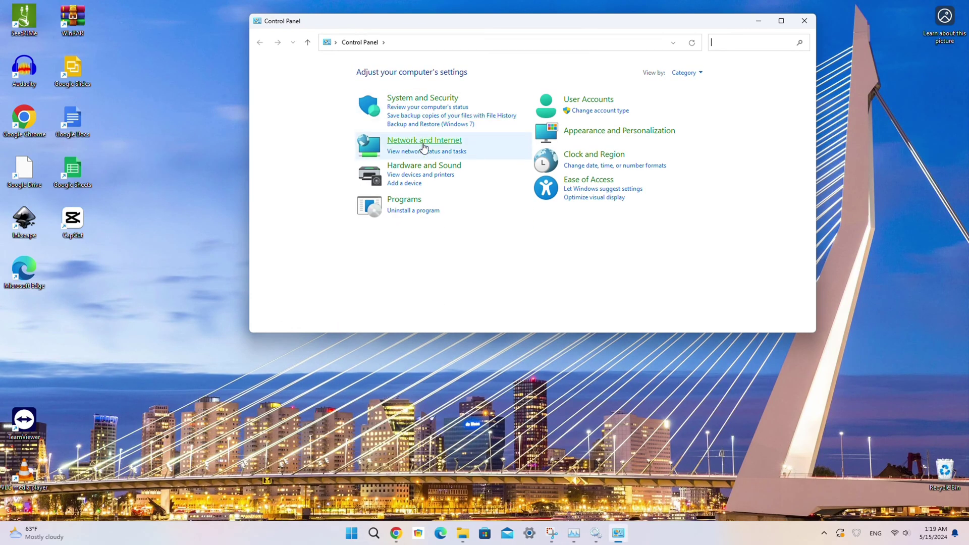
pyautogui.click(425, 147)
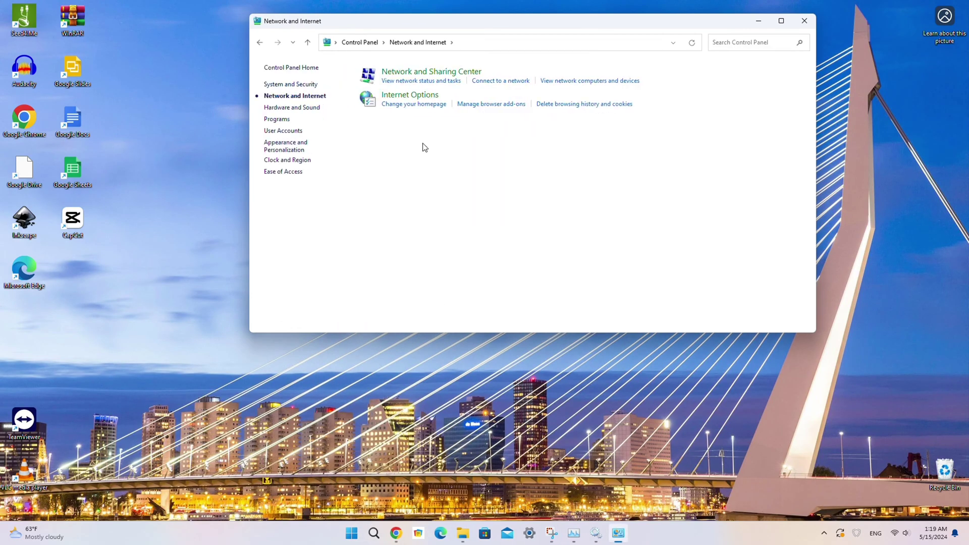
pyautogui.click(415, 72)
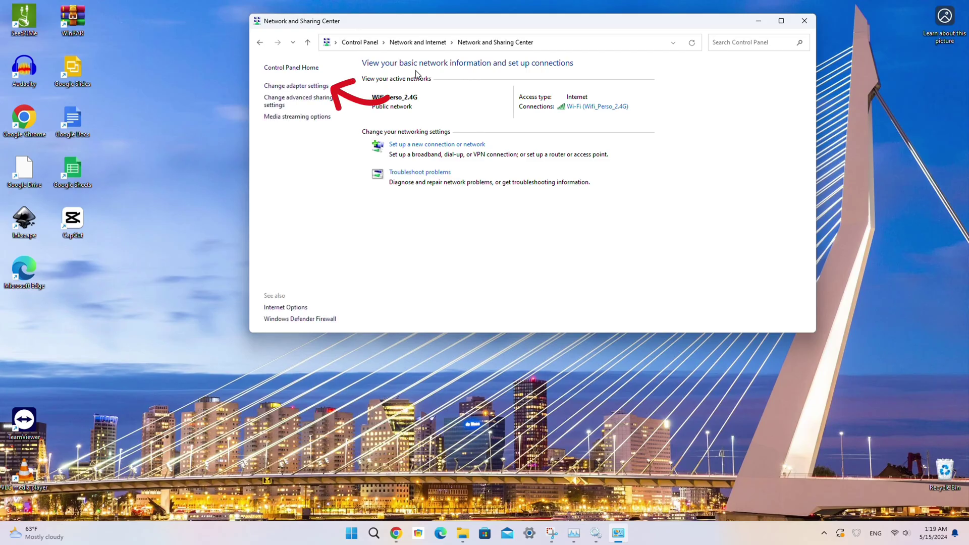
pyautogui.click(312, 88)
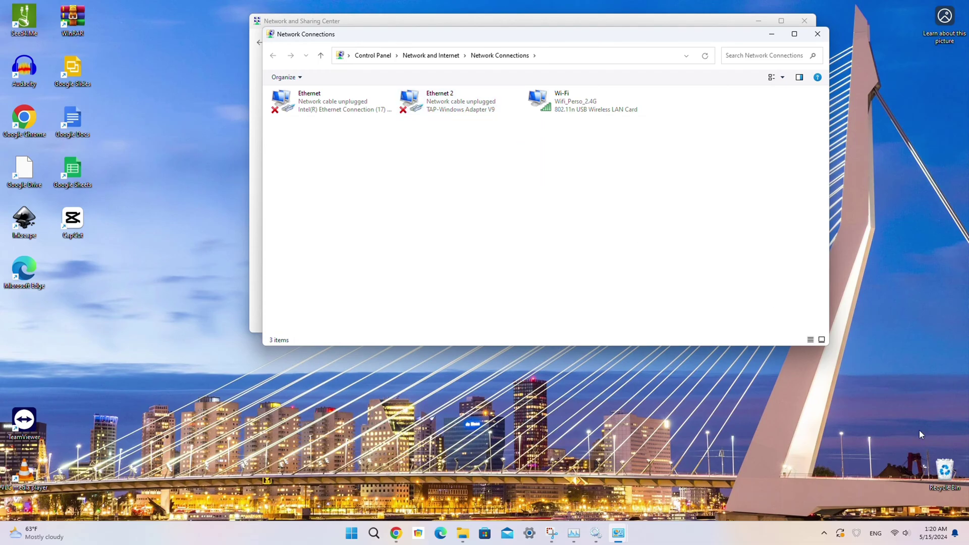
# Step: In Mobile hotspot settings, set the hotspot name S4M VPN and its password, then save
pyautogui.click(529, 532)
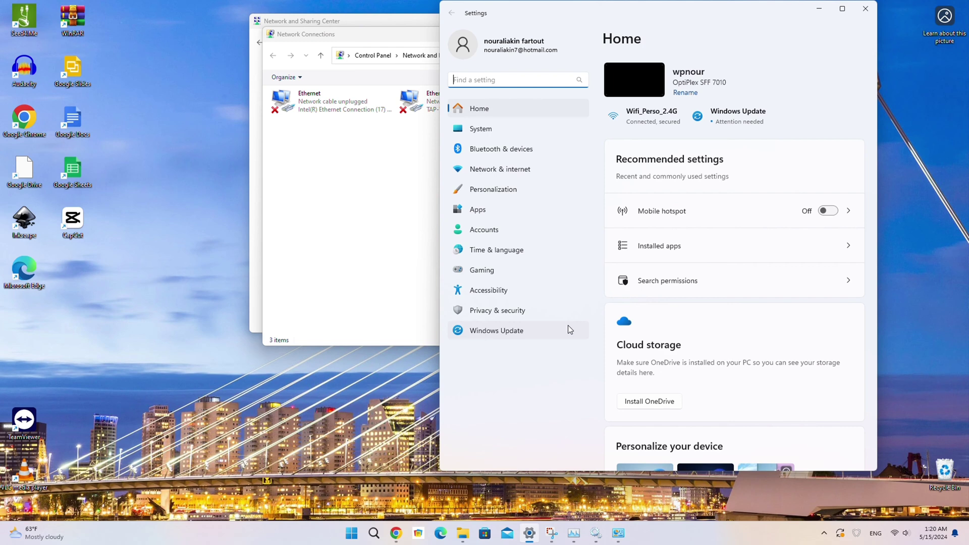
pyautogui.click(493, 169)
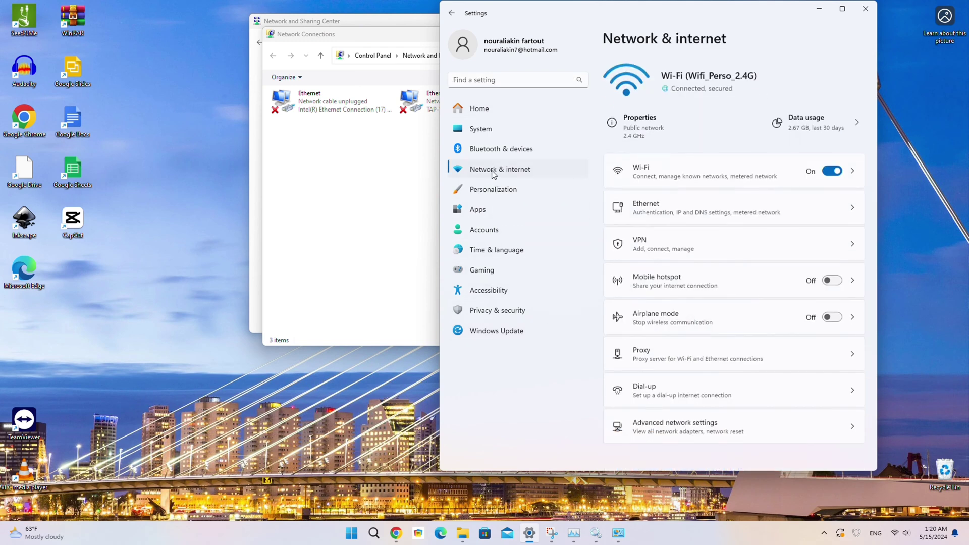
pyautogui.click(676, 276)
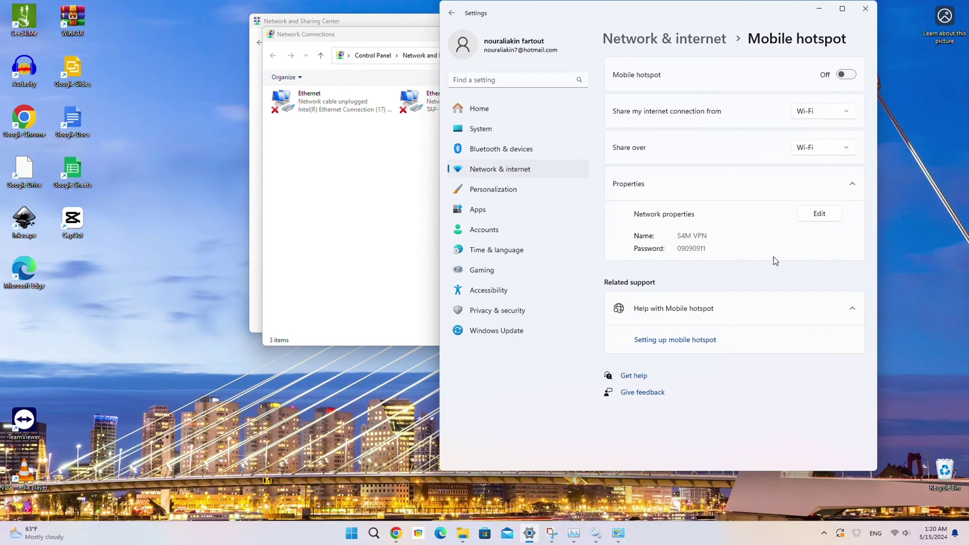
pyautogui.click(818, 214)
pyautogui.moveTo(605, 214); pyautogui.dragTo(521, 231)
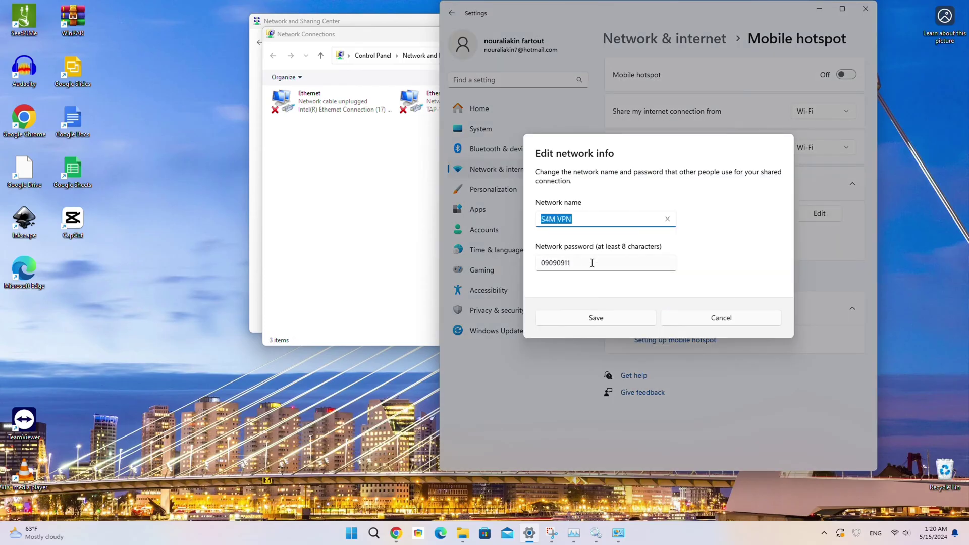
pyautogui.moveTo(592, 263); pyautogui.dragTo(517, 250)
pyautogui.click(629, 322)
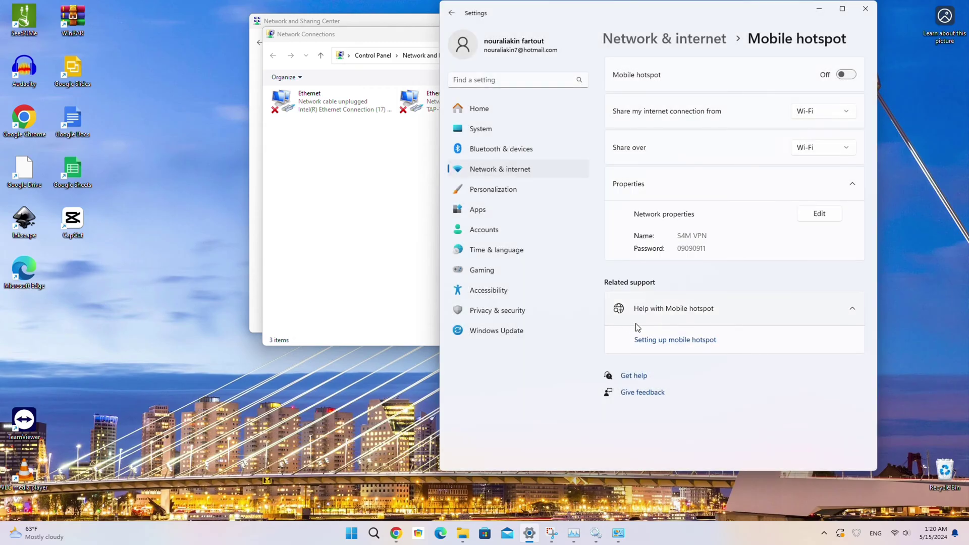
# Step: Turn Mobile hotspot on and confirm it shows as active in Quick Settings
pyautogui.click(845, 76)
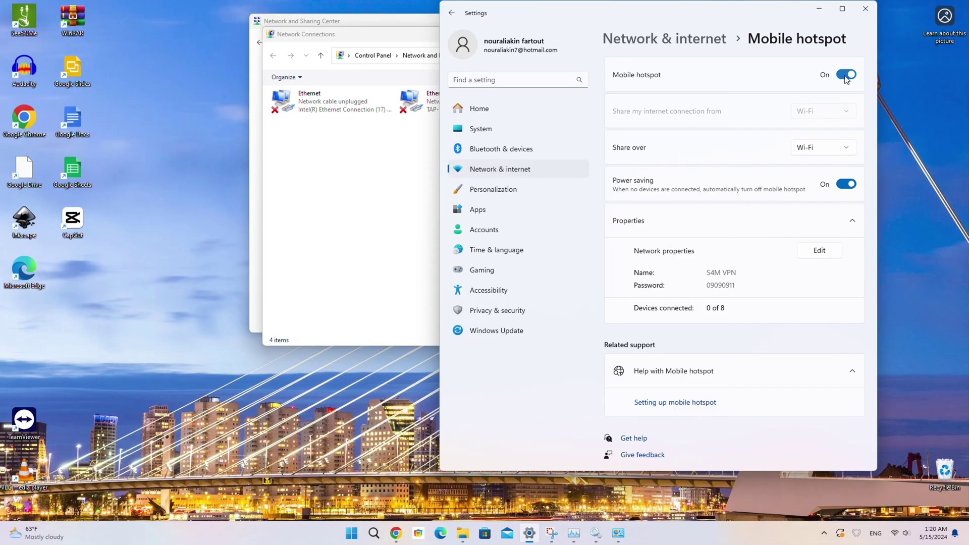
pyautogui.moveTo(757, 11); pyautogui.dragTo(819, 16)
pyautogui.click(906, 534)
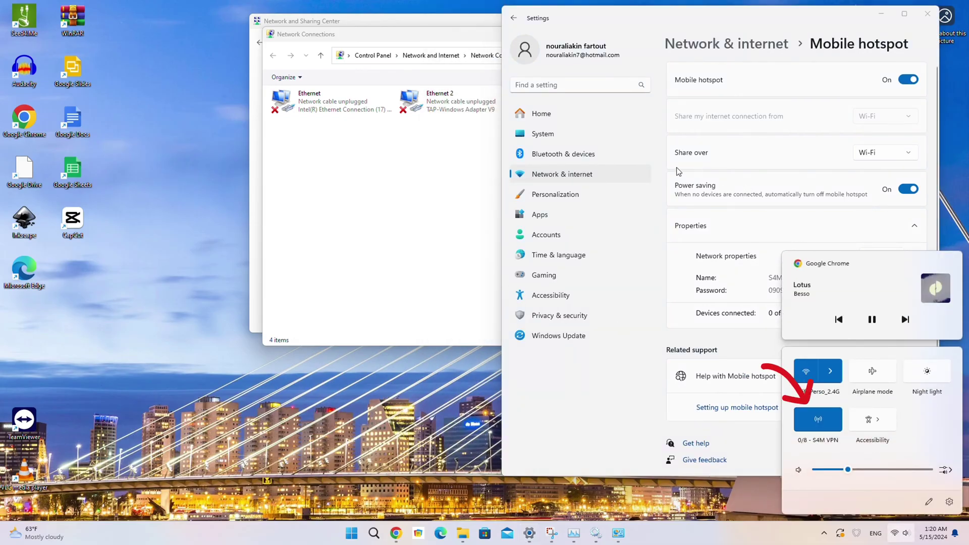
# Step: Bring Network Connections to the front to see the new Connexion au réseau local* 10 adapter
pyautogui.click(467, 241)
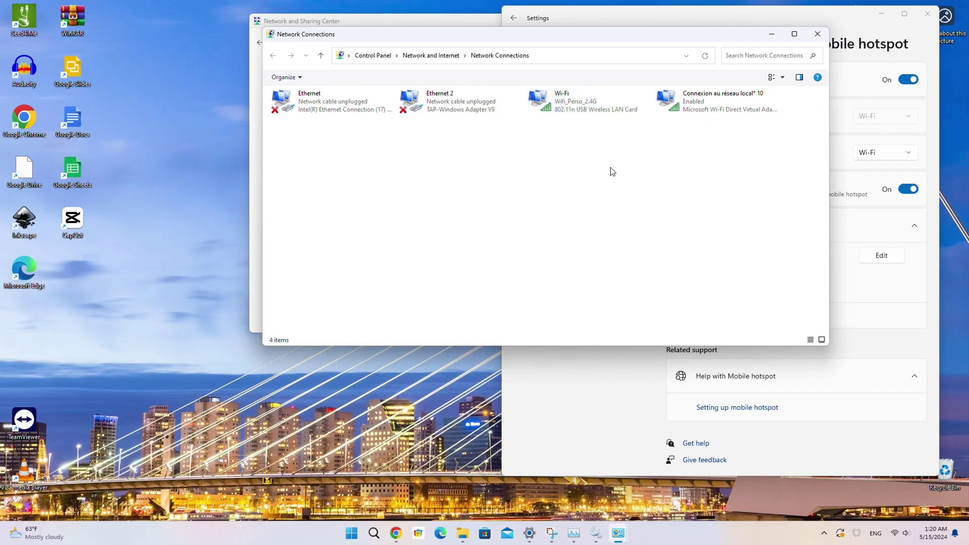
# Step: Launch Seed4.Me VPN and connect to the Portugal location, getting IP 185.31.159.82
pyautogui.doubleClick(23, 17)
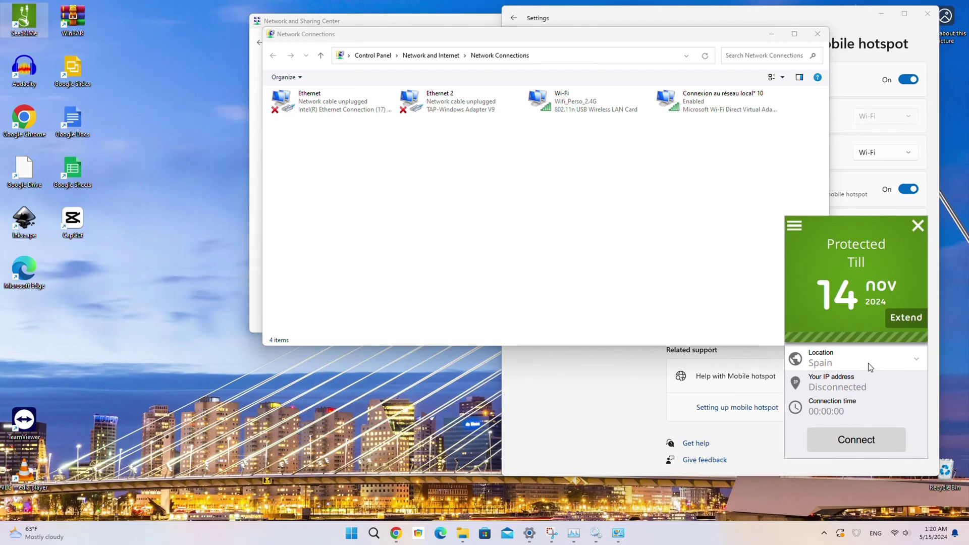
pyautogui.moveTo(812, 226); pyautogui.dragTo(776, 207)
pyautogui.click(804, 340)
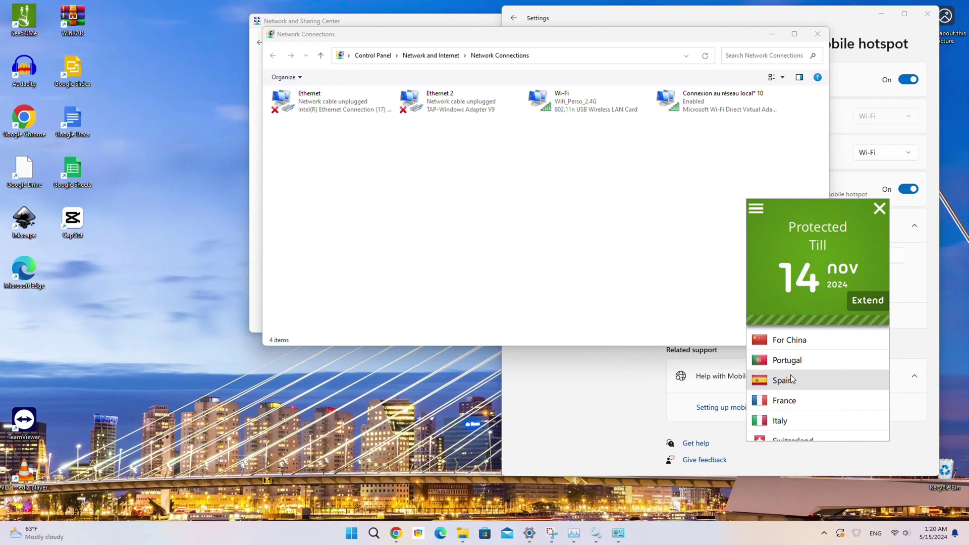
pyautogui.click(792, 364)
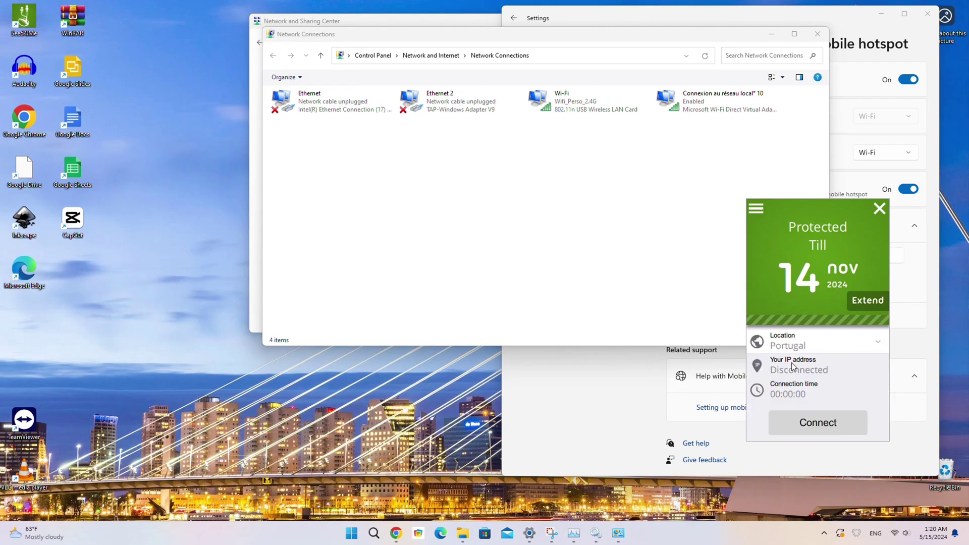
pyautogui.click(805, 426)
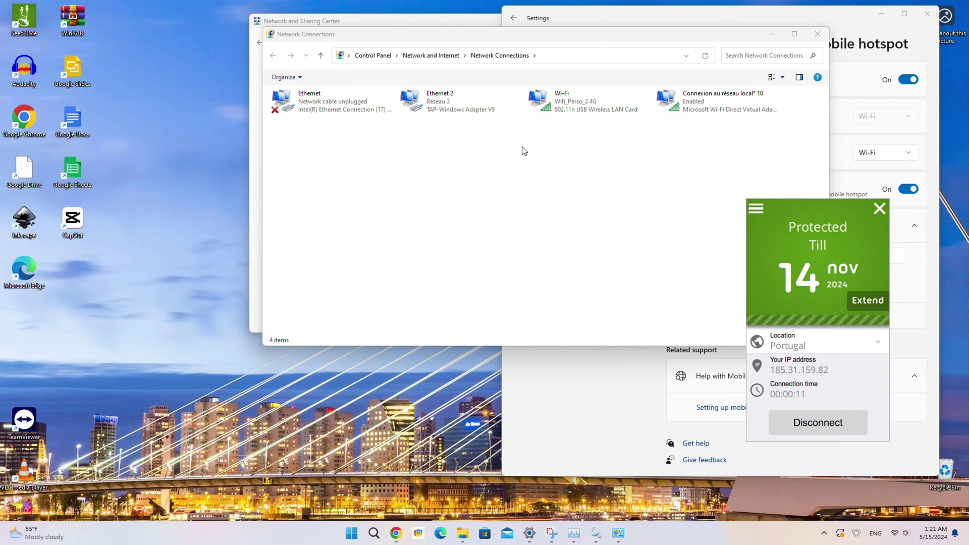
# Step: Share Ethernet 2's internet connection with home network Connexion au réseau local* 10 in its Sharing properties
pyautogui.rightClick(435, 106)
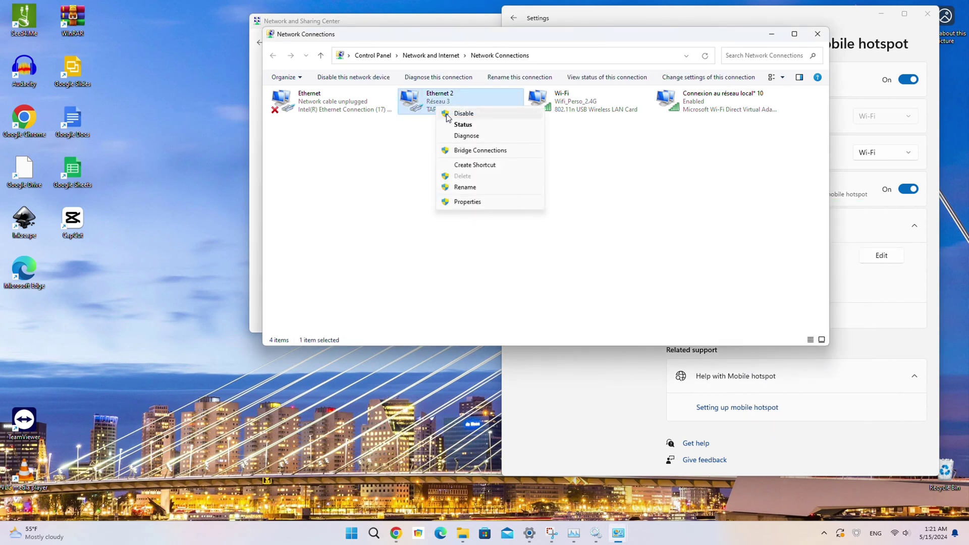
pyautogui.click(472, 201)
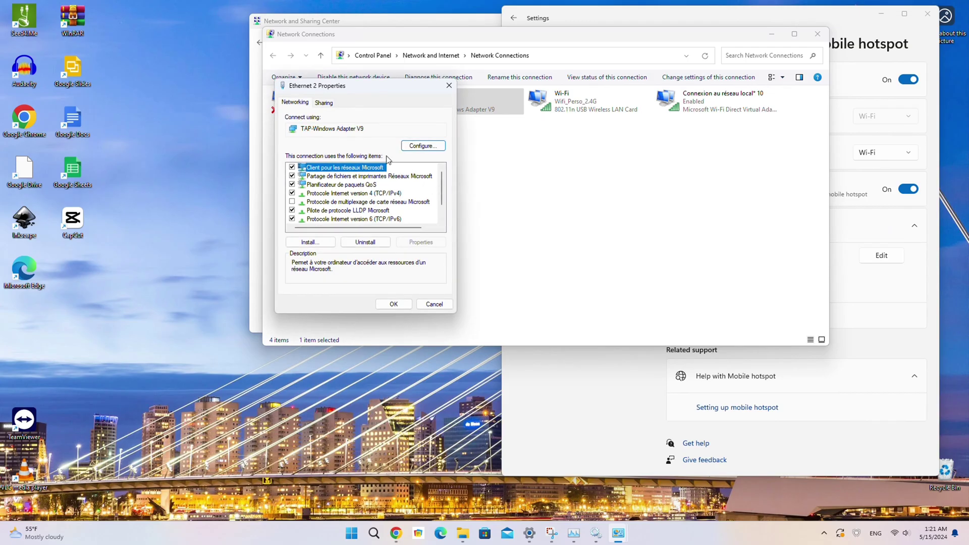
pyautogui.click(324, 103)
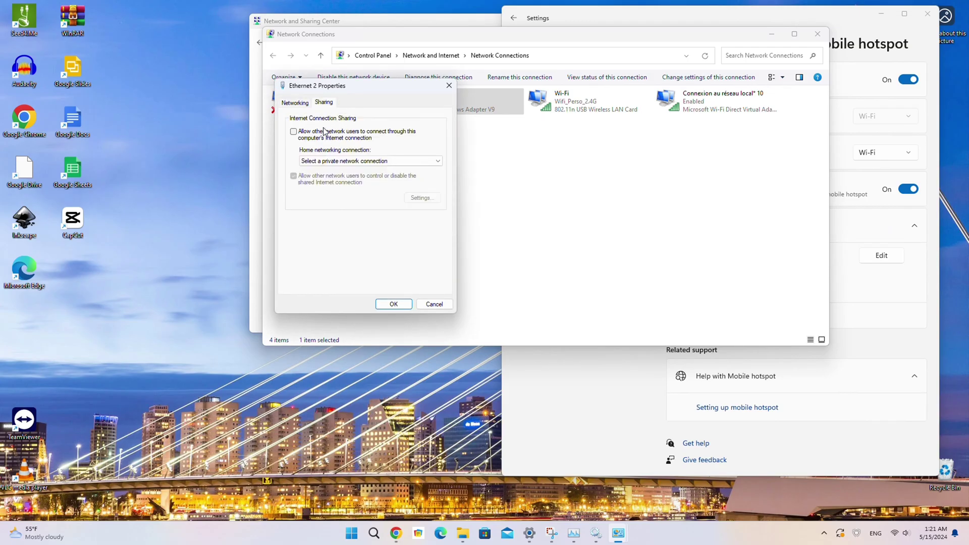
pyautogui.click(315, 135)
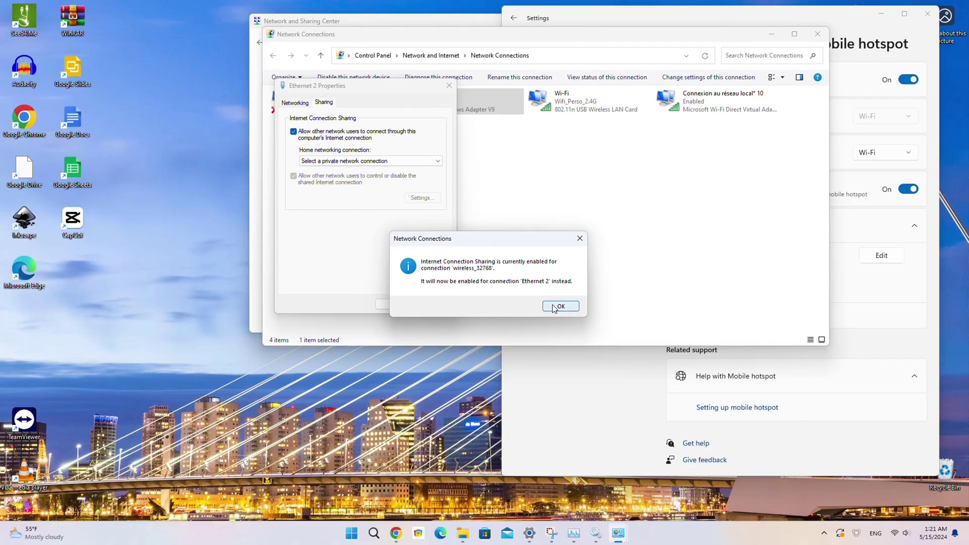
pyautogui.click(556, 306)
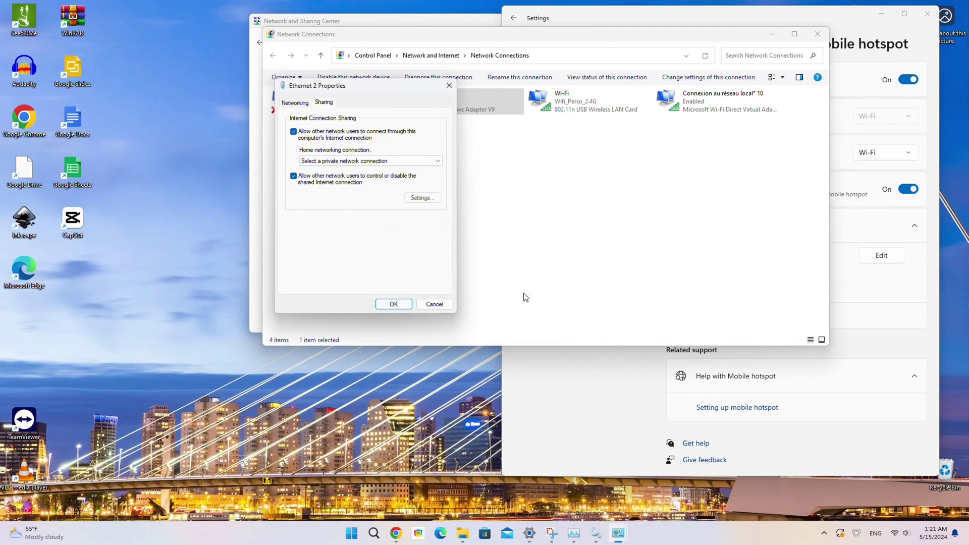
pyautogui.click(356, 163)
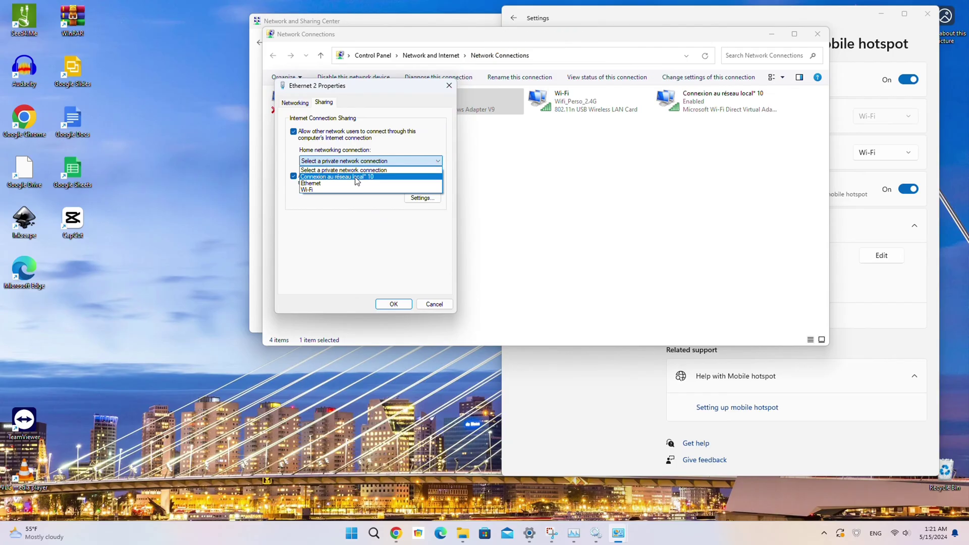
pyautogui.click(355, 178)
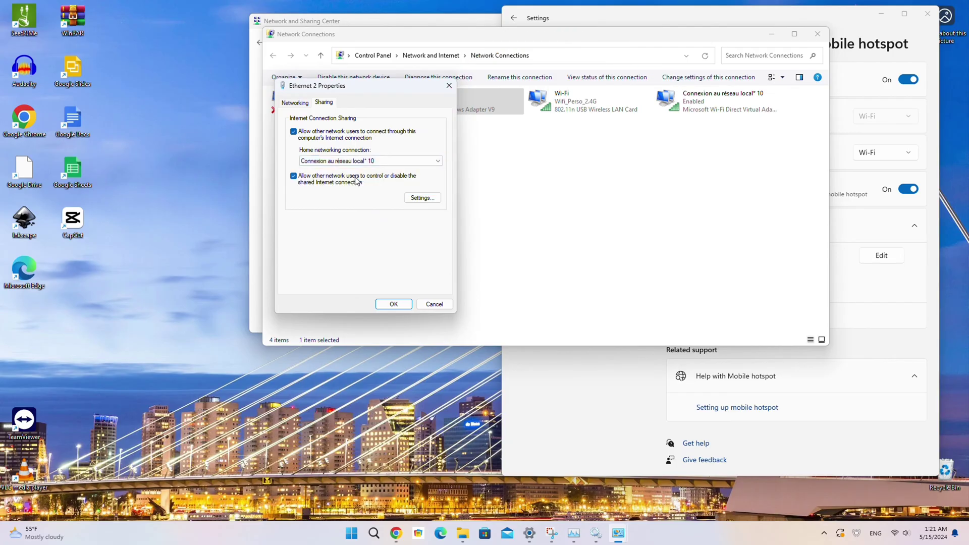
pyautogui.click(404, 305)
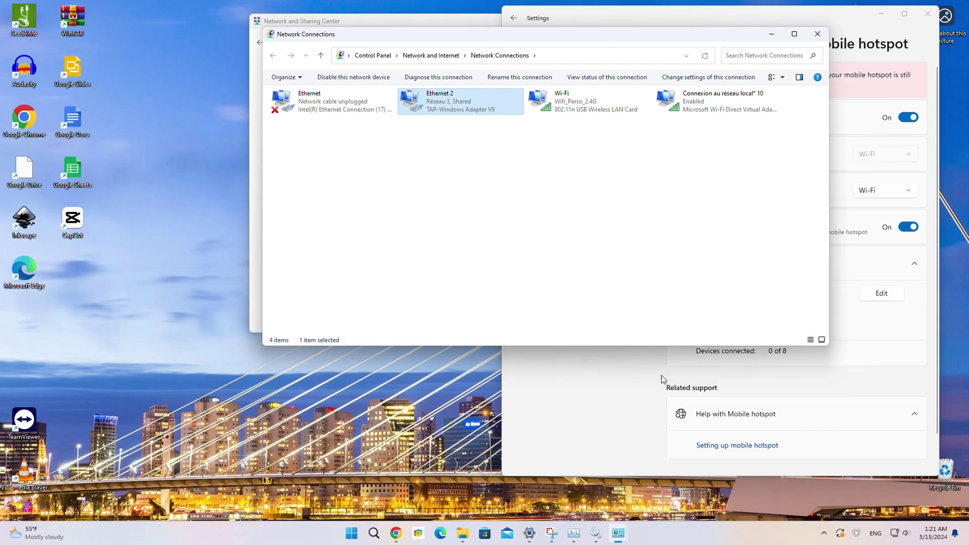
# Step: Review the adapter list and the quick network settings panel after enabling sharing
pyautogui.click(598, 277)
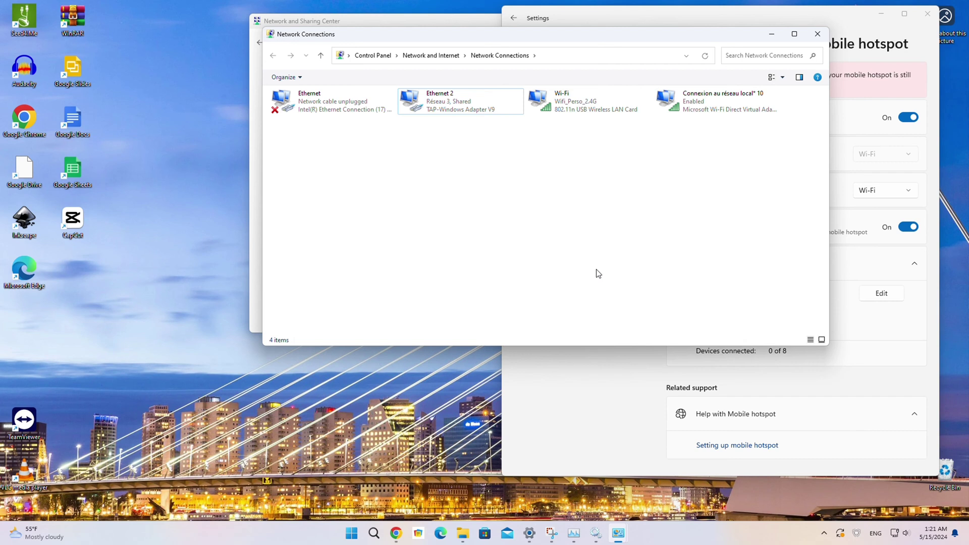
pyautogui.moveTo(401, 133); pyautogui.dragTo(779, 150)
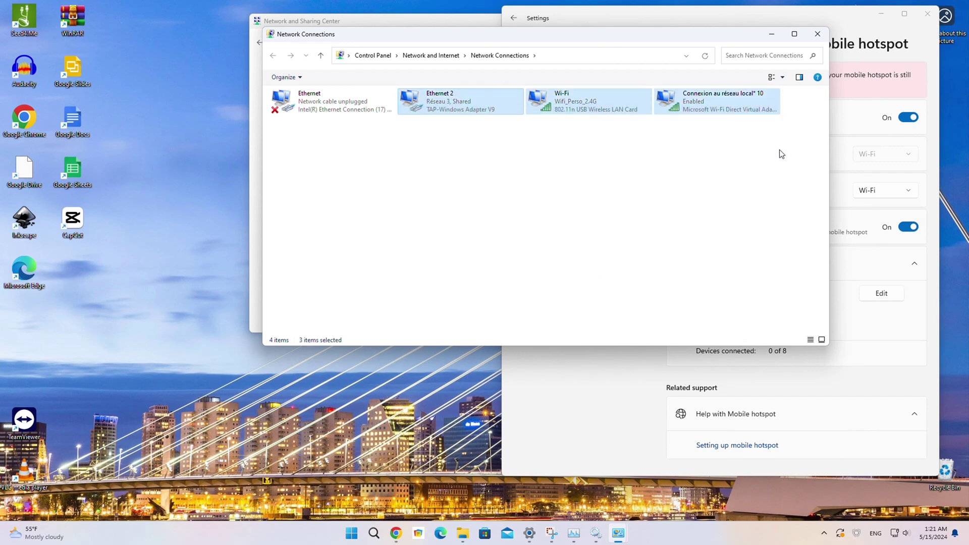
pyautogui.click(758, 177)
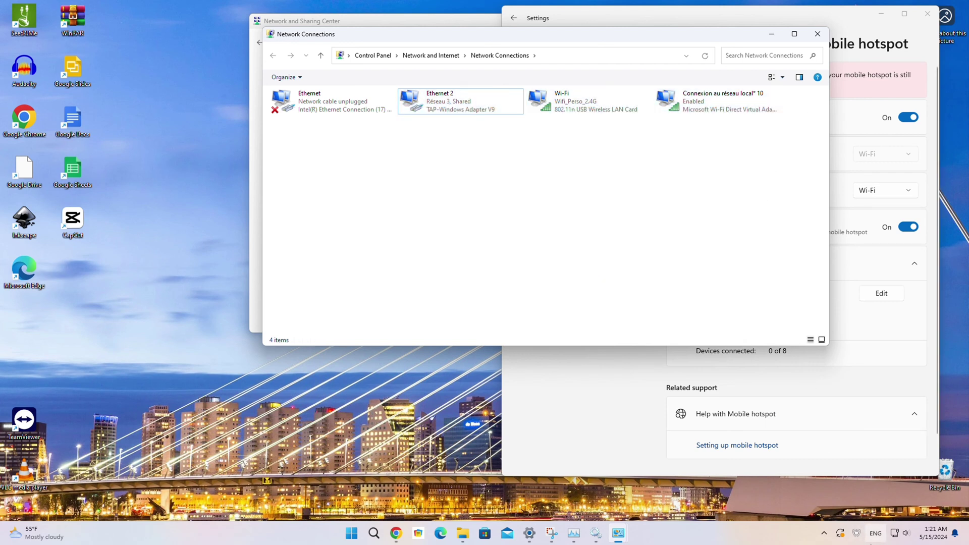
pyautogui.click(903, 536)
pyautogui.click(903, 535)
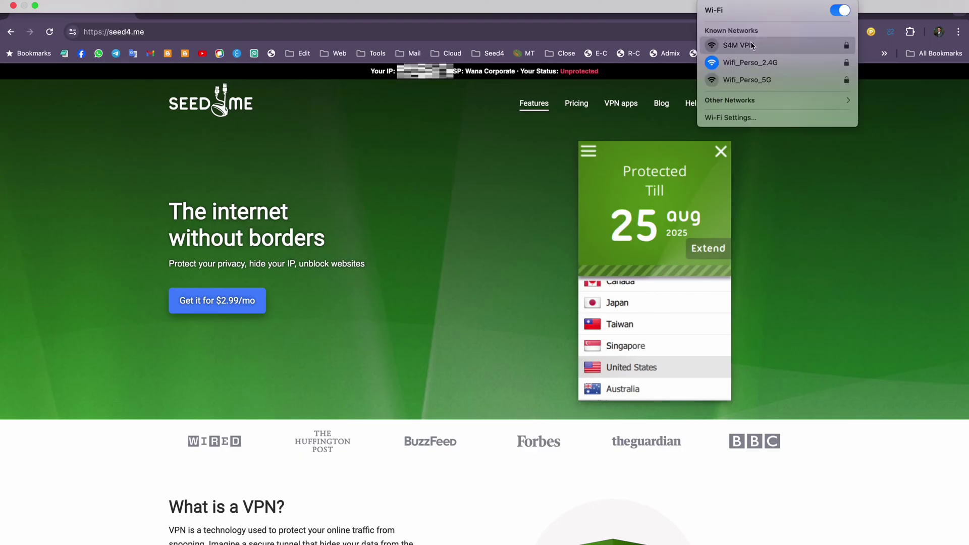
# Step: Join the Mac to S4M VPN and reload seed4.me to confirm Protected with IP 185.31.159.82
pyautogui.click(750, 42)
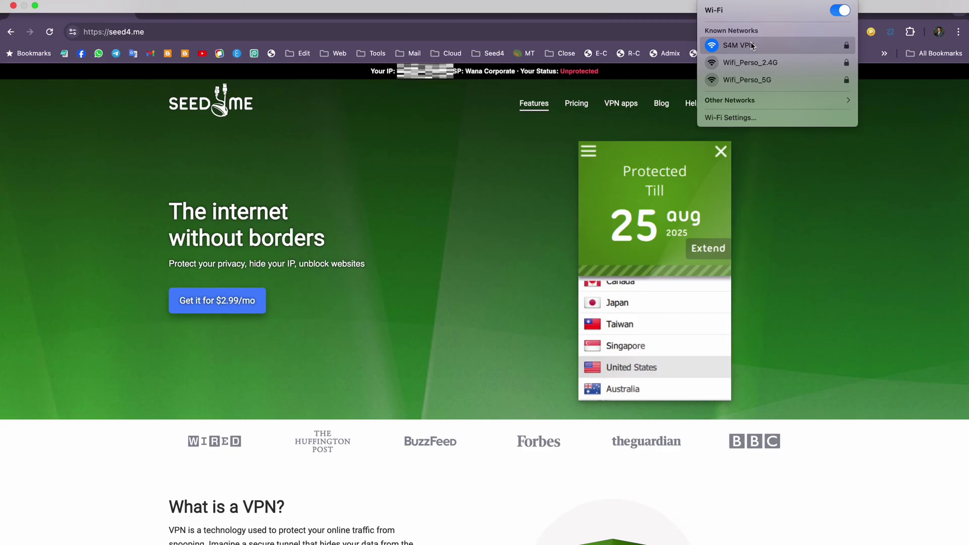
pyautogui.click(50, 31)
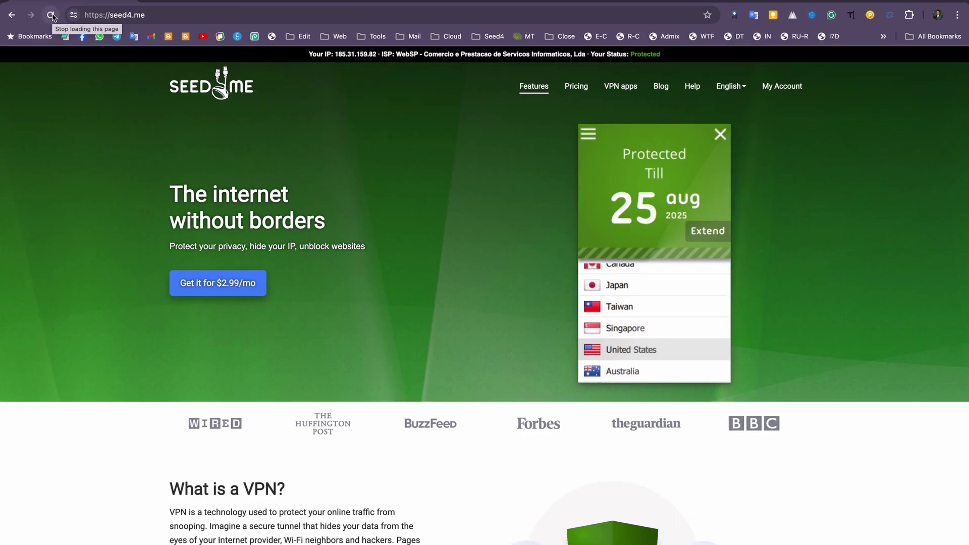
pyautogui.doubleClick(355, 55)
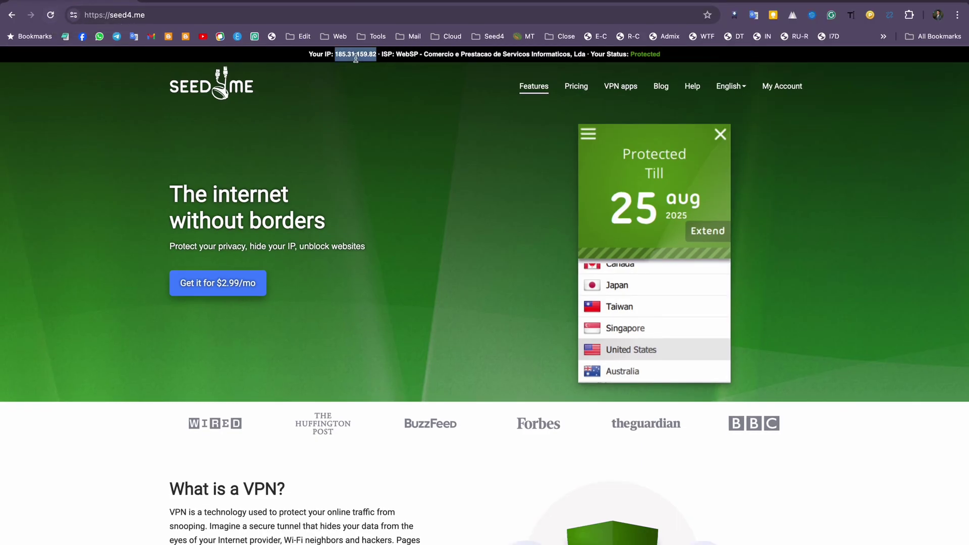